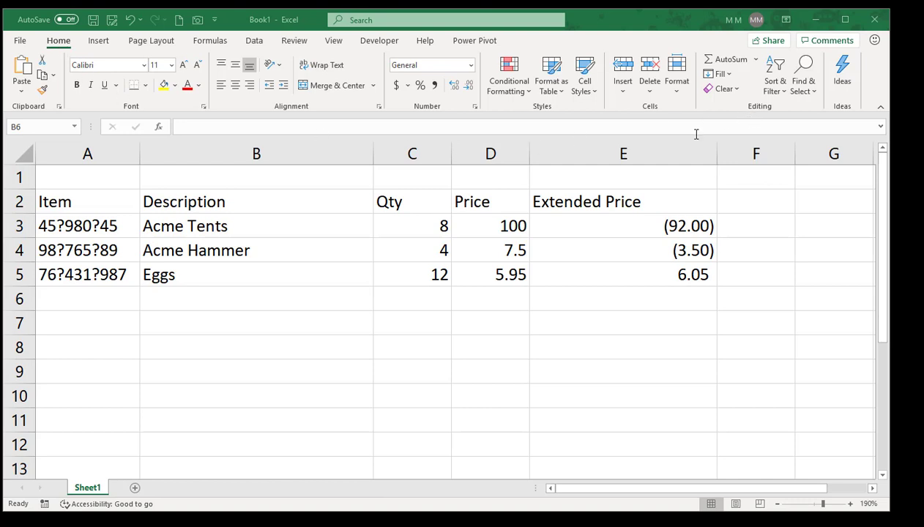
- Bring up Find and Replace on its Replace tab, with both fields empty, positioned higher on screen
{"action": "left_click", "coordinate": [805, 88]}
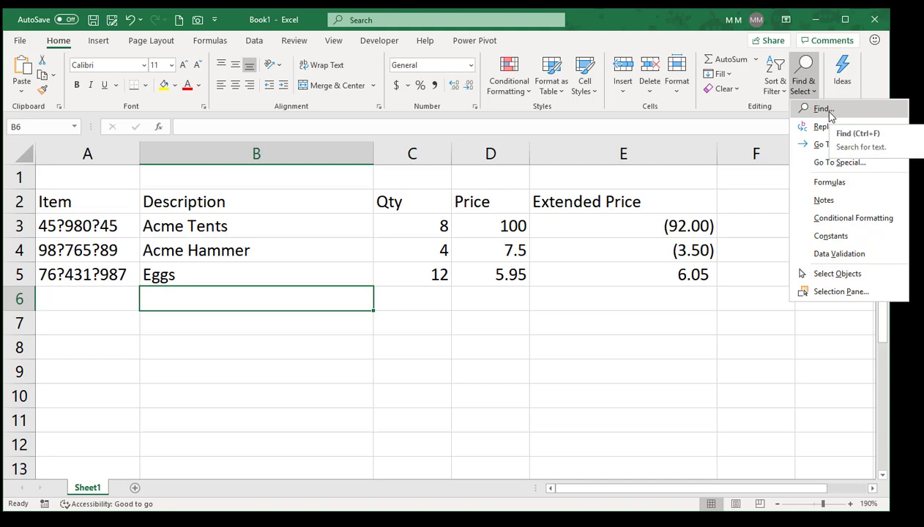
{"action": "left_click", "coordinate": [341, 303]}
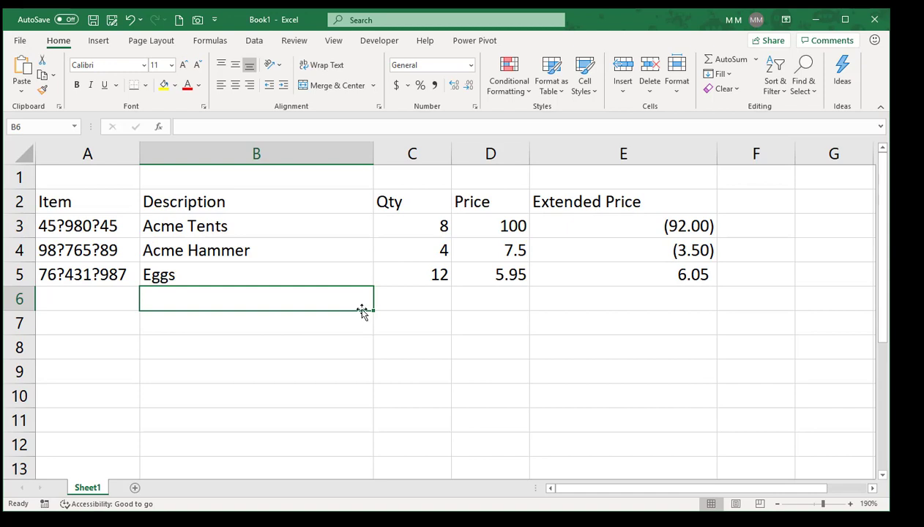
{"action": "key", "text": "ctrl+f"}
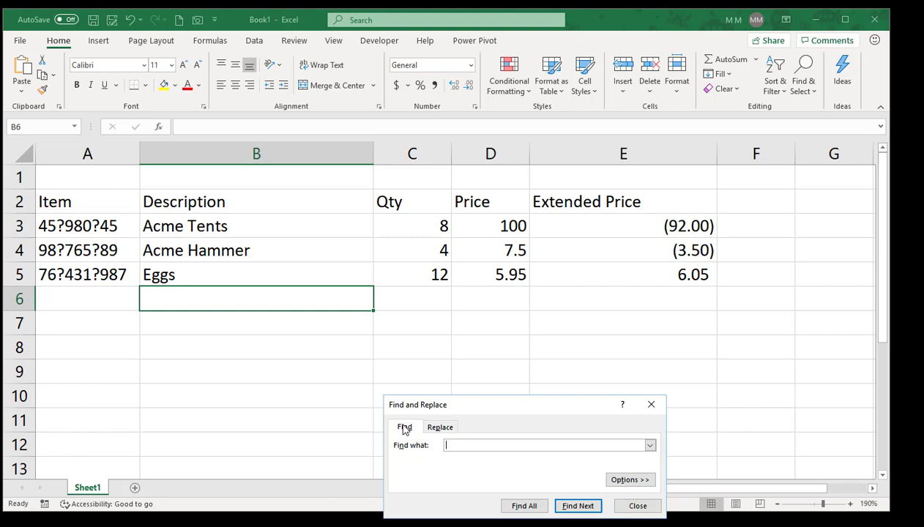
{"action": "left_click", "coordinate": [625, 504]}
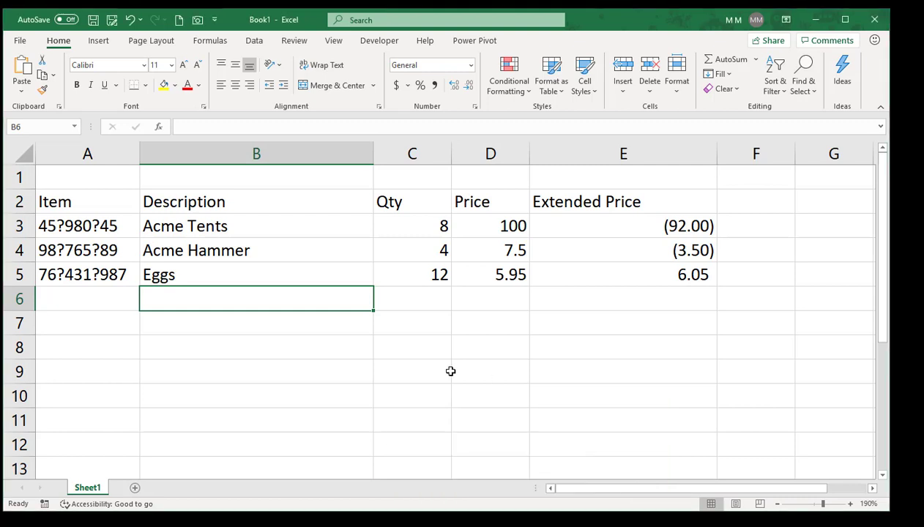
{"action": "key", "text": "ctrl+h"}
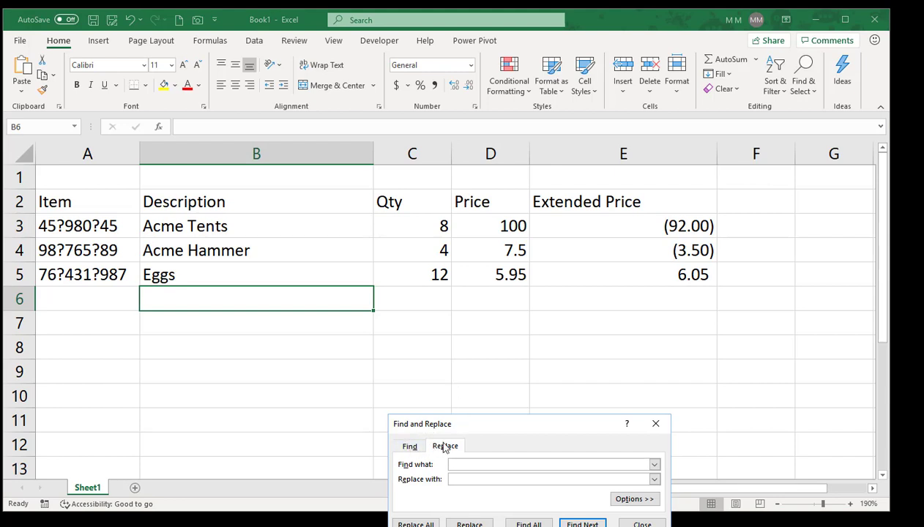
{"action": "left_click_drag", "start_coordinate": [461, 428], "coordinate": [434, 372]}
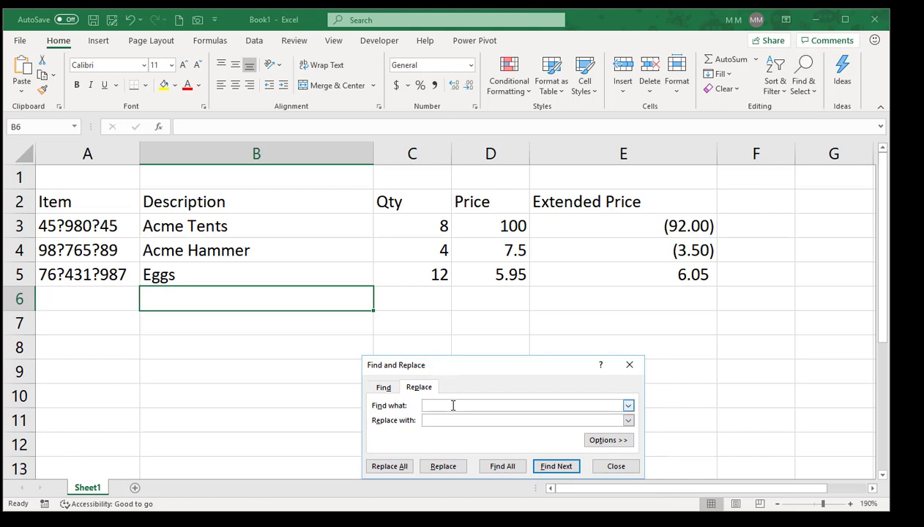
- Close Find and Replace and inspect the part numbers in cells A3 and A4
{"action": "left_click", "coordinate": [616, 466]}
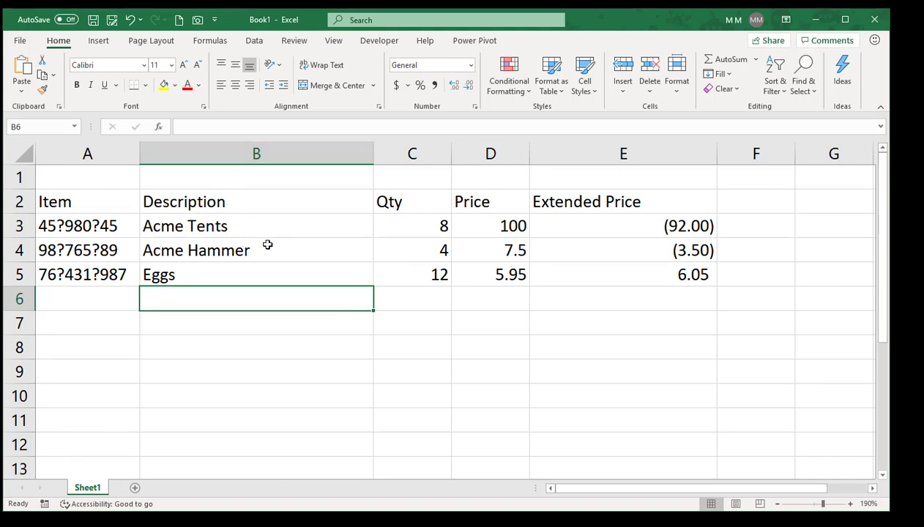
{"action": "left_click", "coordinate": [80, 227]}
{"action": "left_click", "coordinate": [83, 252]}
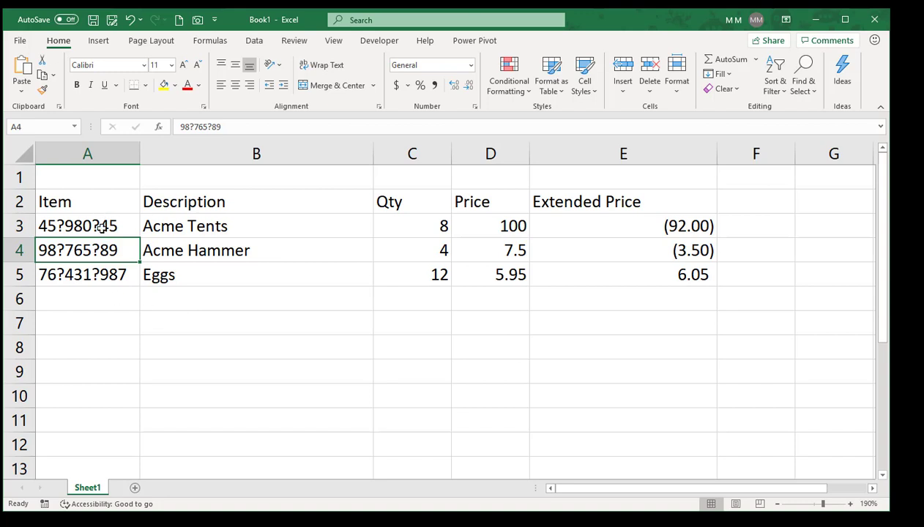
- Replace ? with - across A3:A5, which turns every item code into dashes (28 replacements)
{"action": "left_click_drag", "start_coordinate": [98, 226], "coordinate": [103, 274]}
{"action": "key", "text": "ctrl+c"}
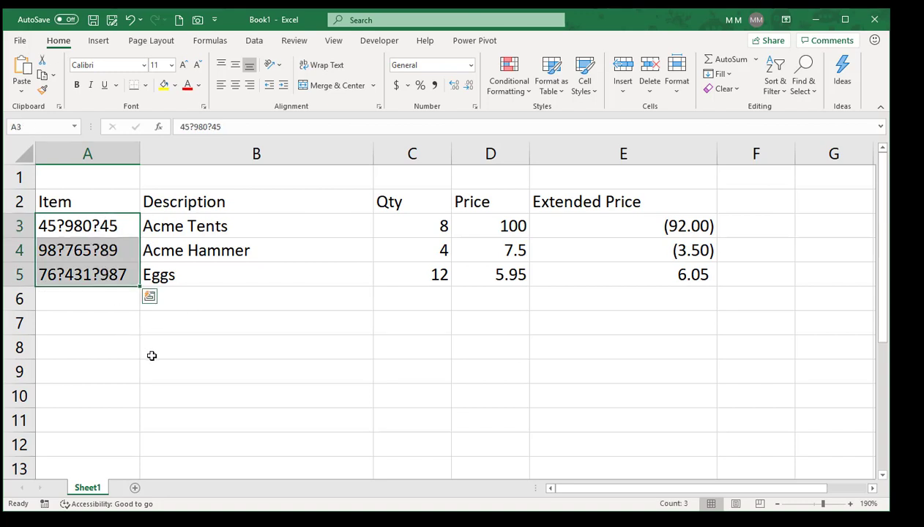
{"action": "key", "text": "ctrl+h"}
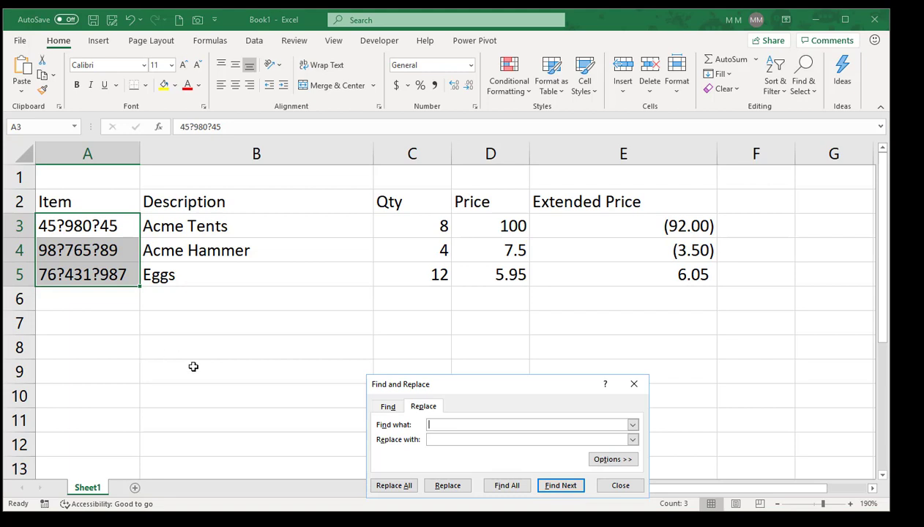
{"action": "left_click", "coordinate": [439, 426]}
{"action": "type", "text": "?"}
{"action": "left_click", "coordinate": [439, 439]}
{"action": "type", "text": "-"}
{"action": "left_click", "coordinate": [387, 488]}
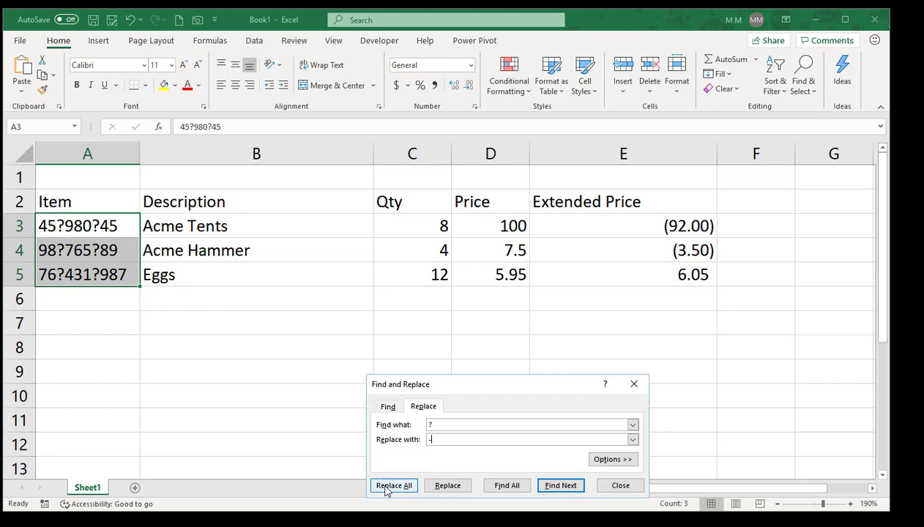
{"action": "left_click", "coordinate": [387, 488]}
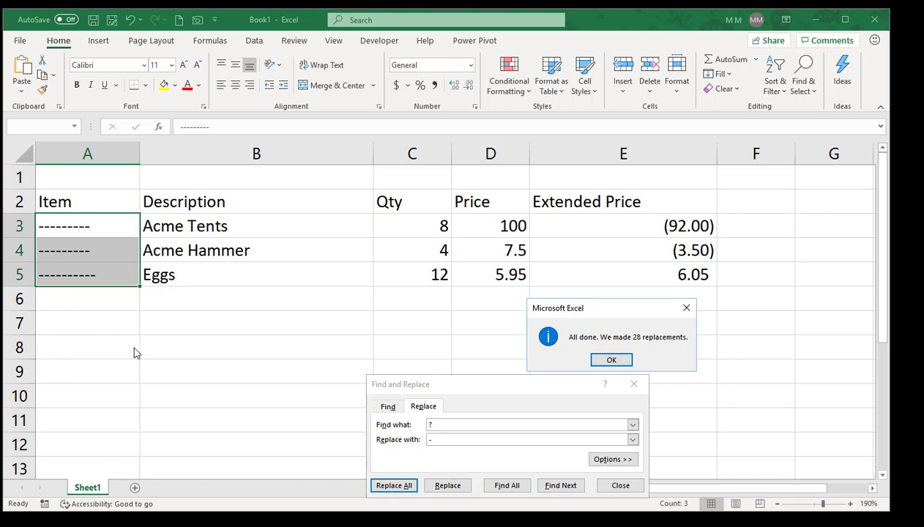
- Dismiss the replacement message, undo the dash replacement, and reselect A3:A5
{"action": "key", "text": "Return"}
{"action": "key", "text": "Escape"}
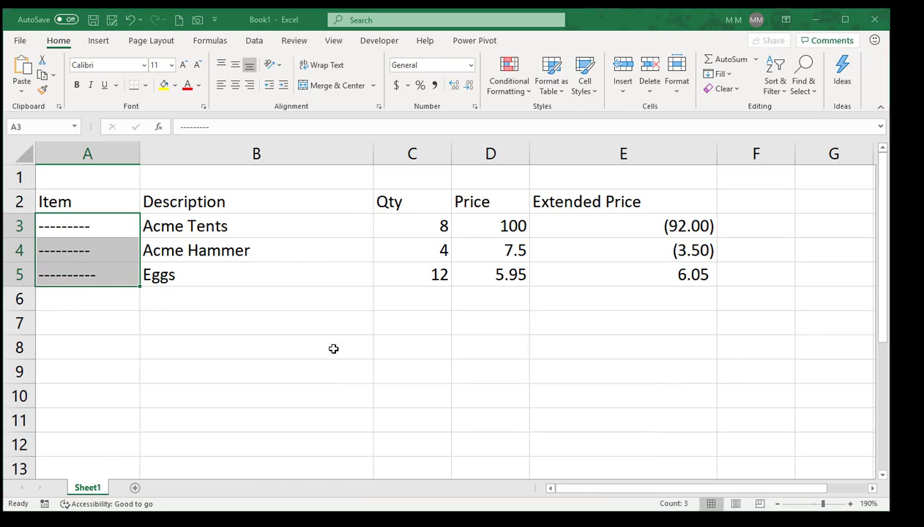
{"action": "left_click", "coordinate": [130, 20]}
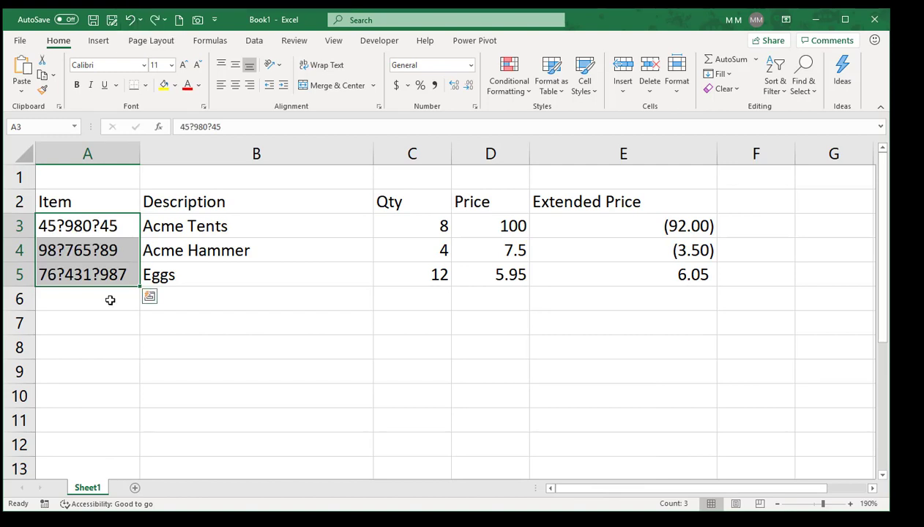
{"action": "left_click", "coordinate": [72, 226]}
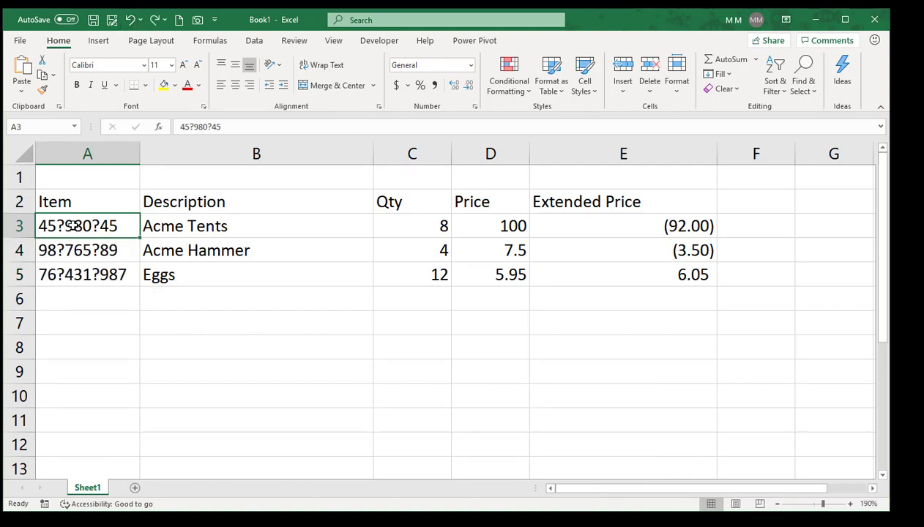
{"action": "left_click_drag", "start_coordinate": [71, 226], "coordinate": [73, 267]}
{"action": "key", "text": "ctrl+v"}
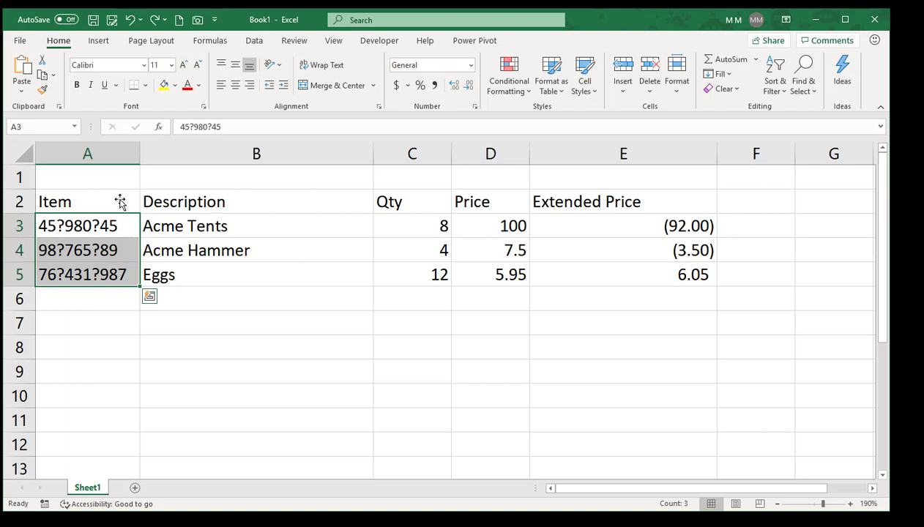
- In A3:A6, replace the literal ~? with -, giving 45-980-45, 98-765-89 and 76-431-987
{"action": "left_click_drag", "start_coordinate": [95, 225], "coordinate": [85, 291]}
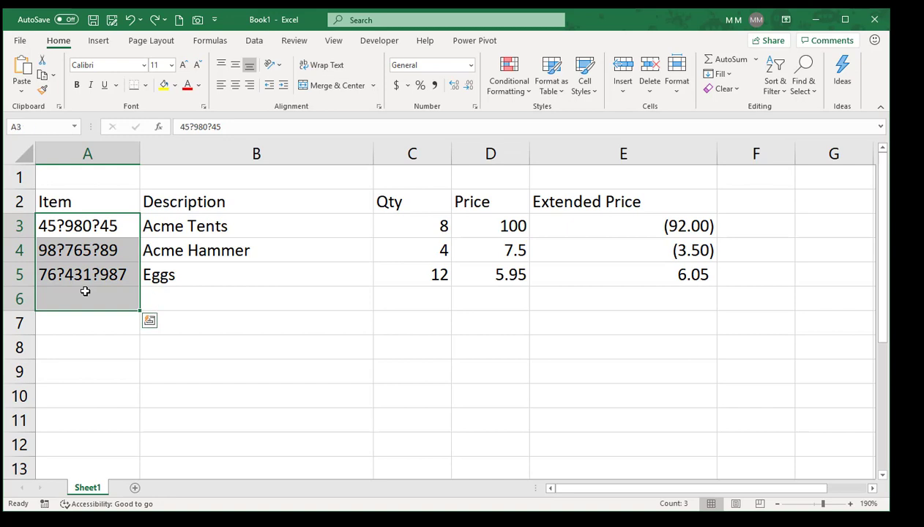
{"action": "key", "text": "ctrl+h"}
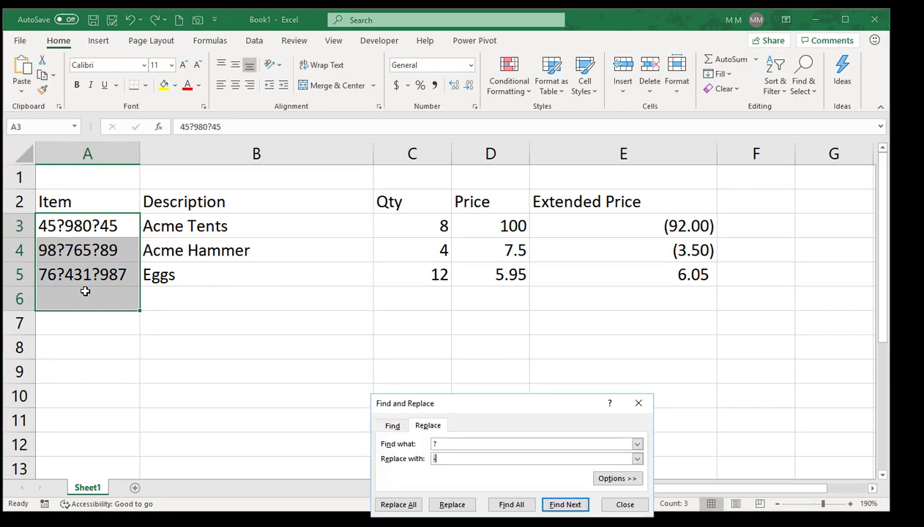
{"action": "type", "text": "-"}
{"action": "left_click", "coordinate": [433, 445]}
{"action": "type", "text": "~"}
{"action": "left_click", "coordinate": [442, 460]}
{"action": "left_click", "coordinate": [405, 507]}
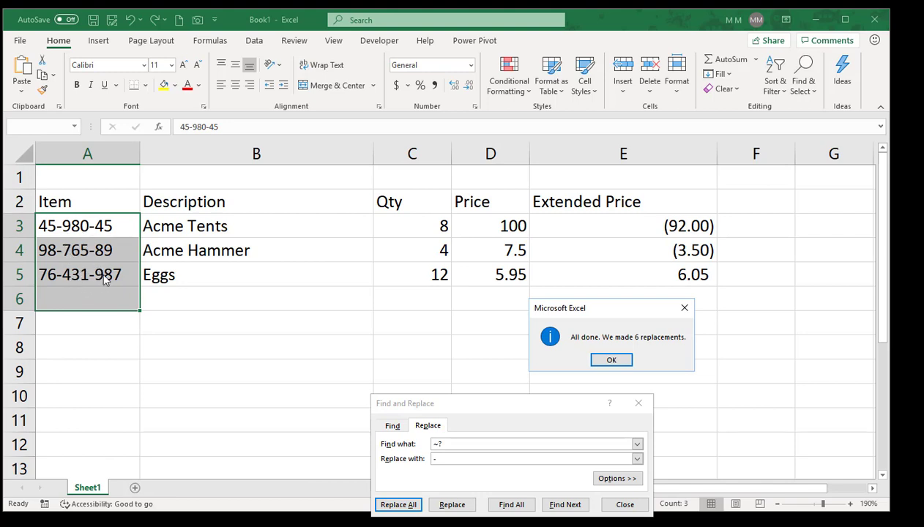
- Dismiss the 6-replacement message, close Find and Replace, and select cell A5
{"action": "left_click", "coordinate": [609, 361]}
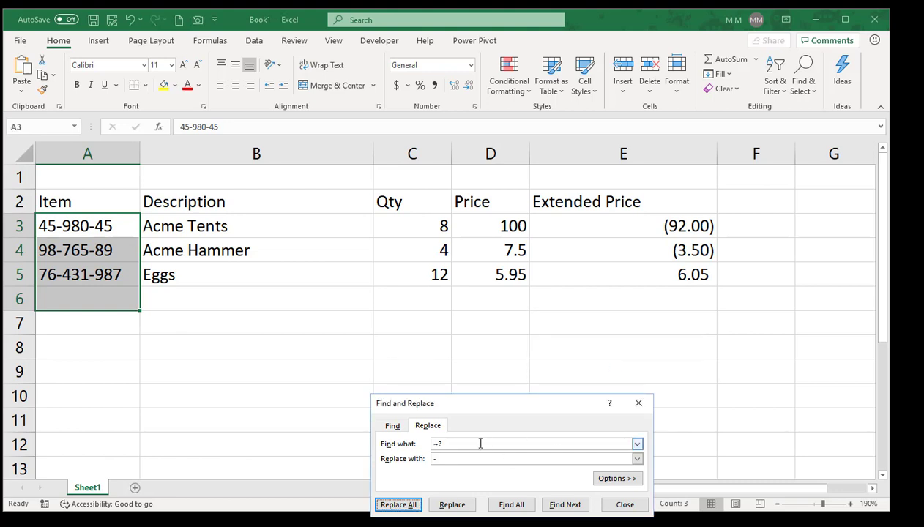
{"action": "left_click", "coordinate": [440, 444]}
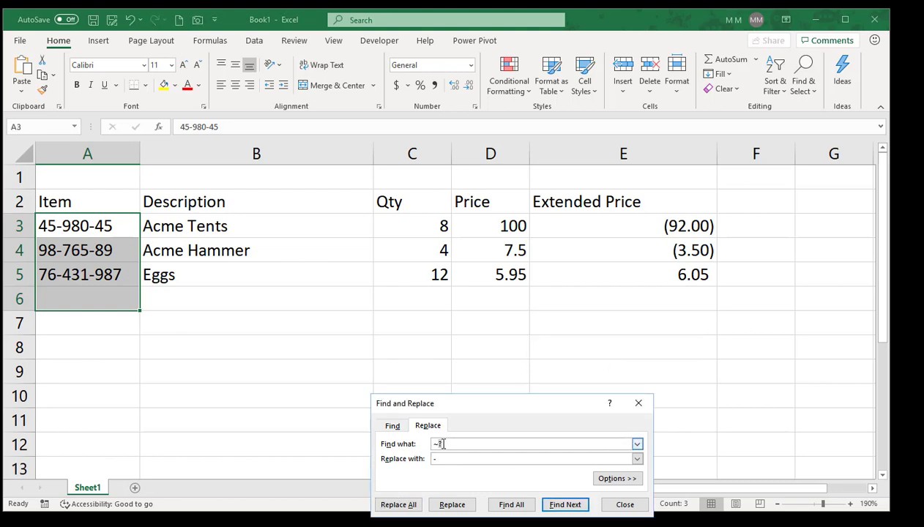
{"action": "right_click", "coordinate": [443, 444]}
{"action": "left_click", "coordinate": [624, 504]}
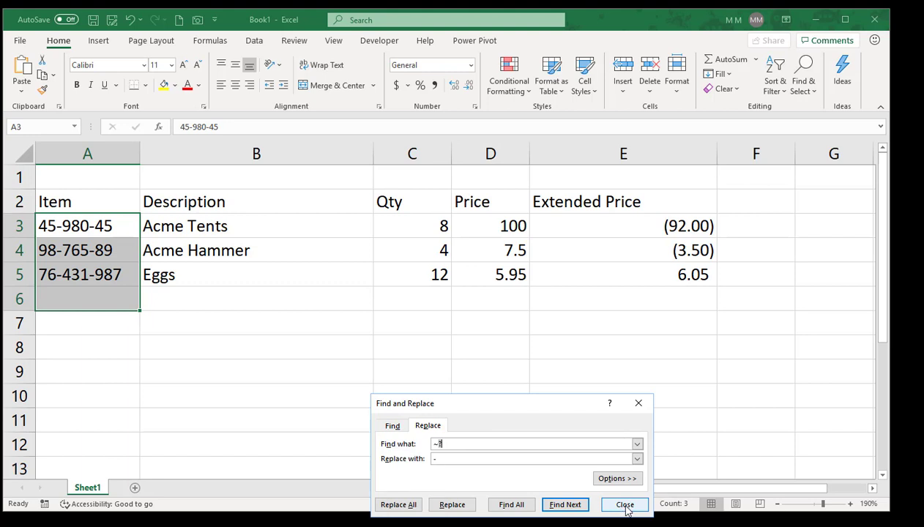
{"action": "left_click", "coordinate": [624, 504]}
{"action": "left_click", "coordinate": [84, 282]}
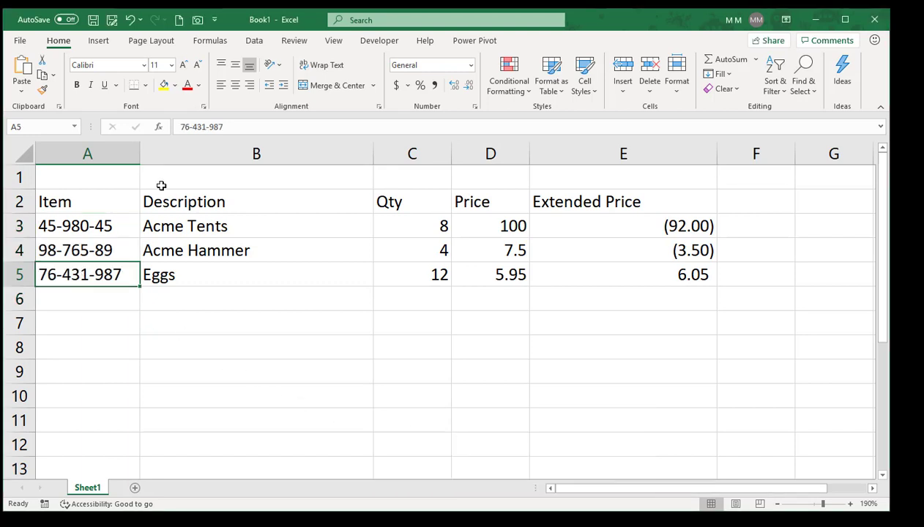
- Edit cell A5 so its code reads 76*431*987 with asterisk separators
{"action": "left_click", "coordinate": [189, 127]}
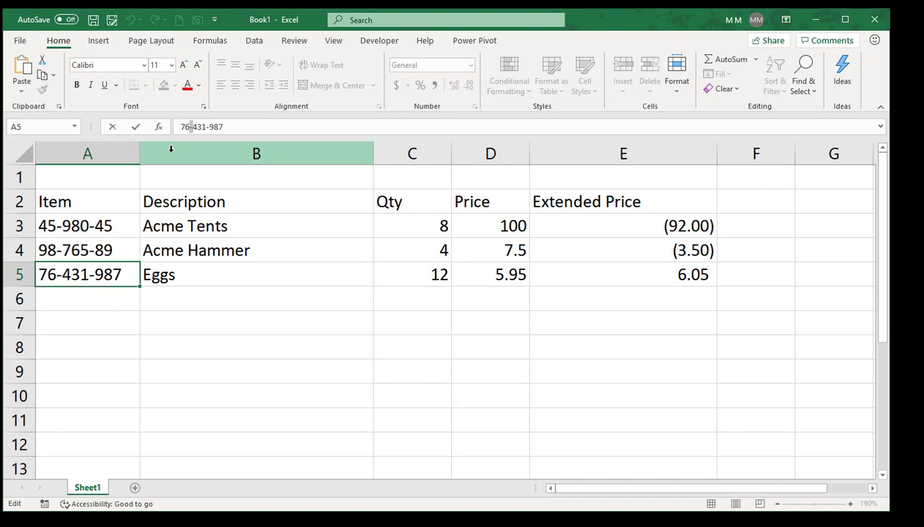
{"action": "key", "text": "BackSpace"}
{"action": "type", "text": "*"}
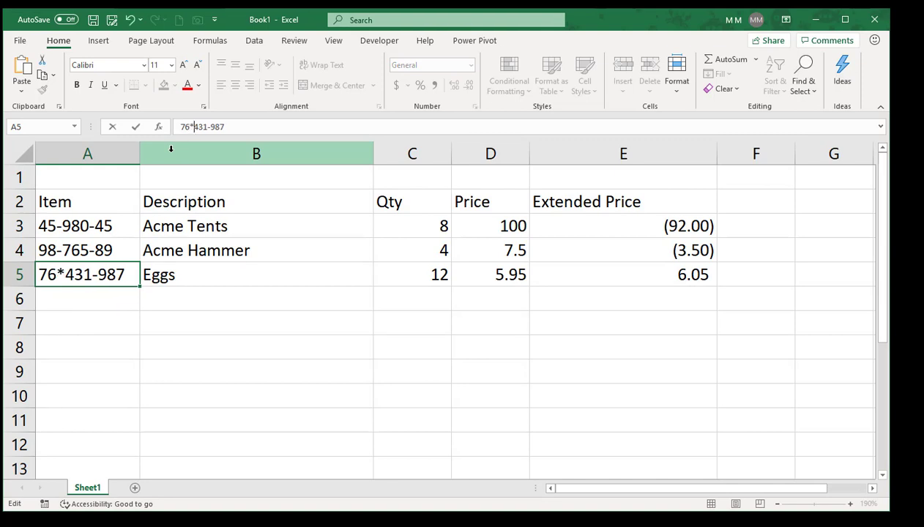
{"action": "left_click", "coordinate": [211, 126]}
{"action": "type", "text": "*"}
{"action": "key", "text": "ctrl+Return"}
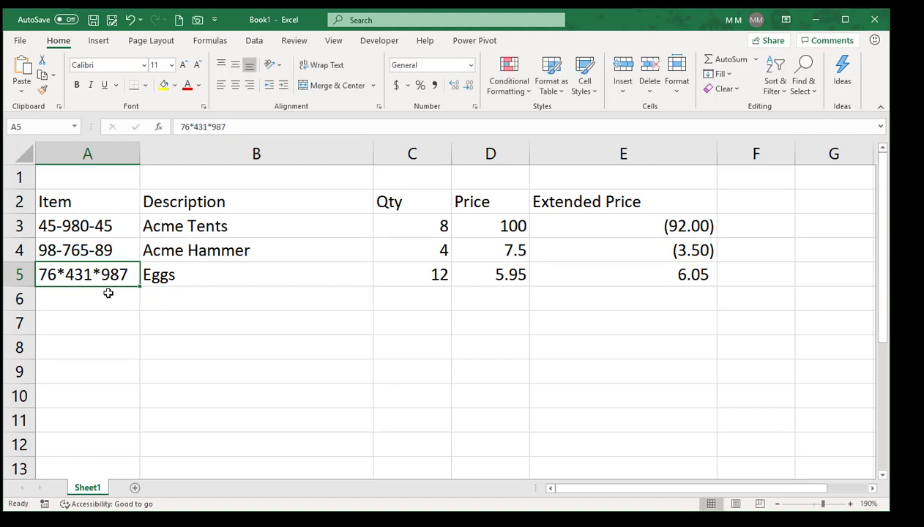
- Select cells A5 and A6
{"action": "mouse_move", "coordinate": [112, 271]}
{"action": "left_mouse_down"}
{"action": "mouse_move", "coordinate": [114, 303]}
{"action": "mouse_move", "coordinate": [116, 276]}
{"action": "left_mouse_up"}
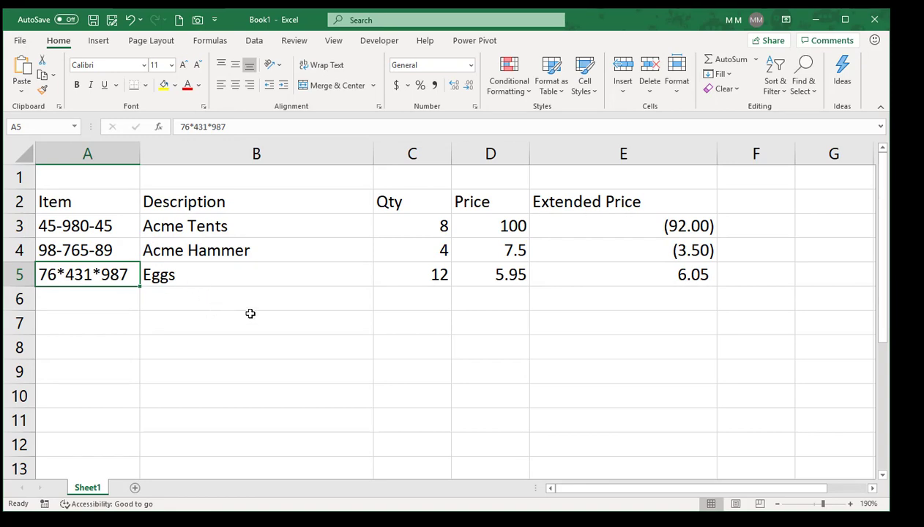
{"action": "mouse_move", "coordinate": [104, 199]}
{"action": "left_mouse_down"}
{"action": "mouse_move", "coordinate": [567, 219]}
{"action": "mouse_move", "coordinate": [806, 331]}
{"action": "mouse_move", "coordinate": [802, 369]}
{"action": "left_mouse_up"}
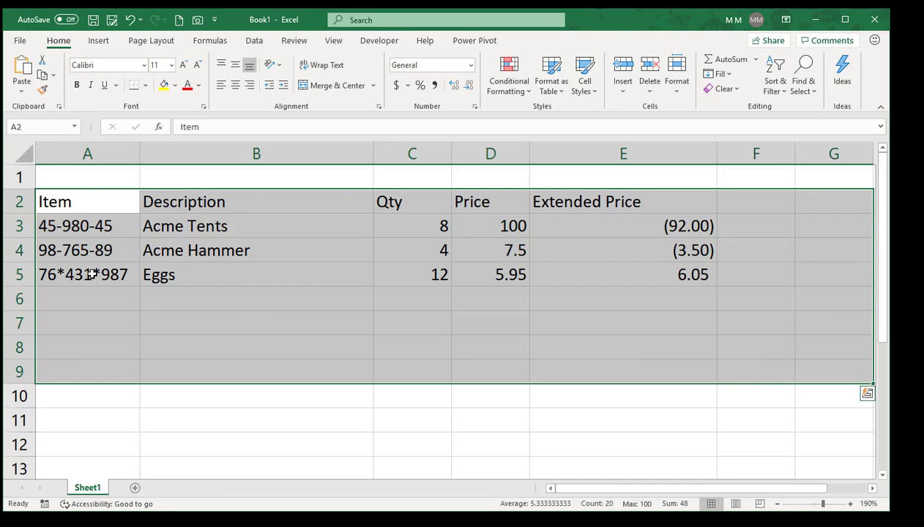
{"action": "left_click_drag", "start_coordinate": [91, 271], "coordinate": [85, 304]}
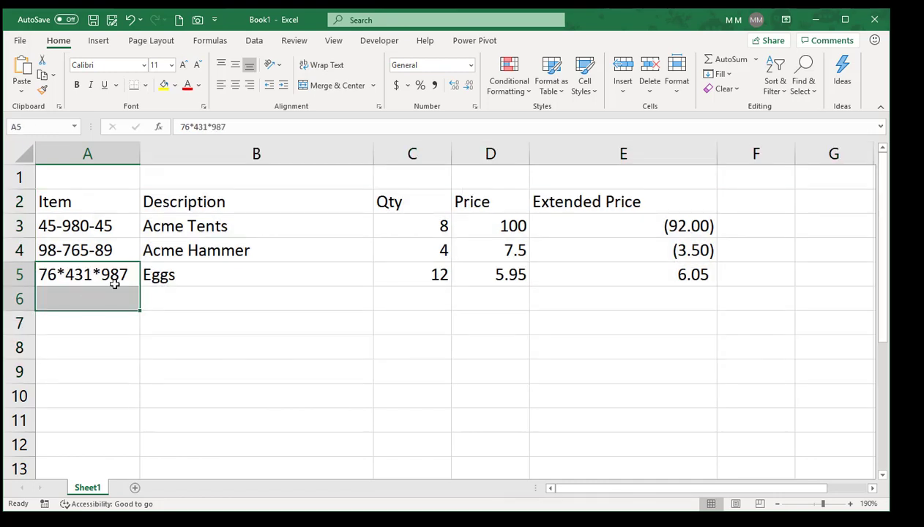
- Replace the literal ~* with - in A5:A6, restoring 76-431-987 (2 replacements)
{"action": "key", "text": "ctrl+h"}
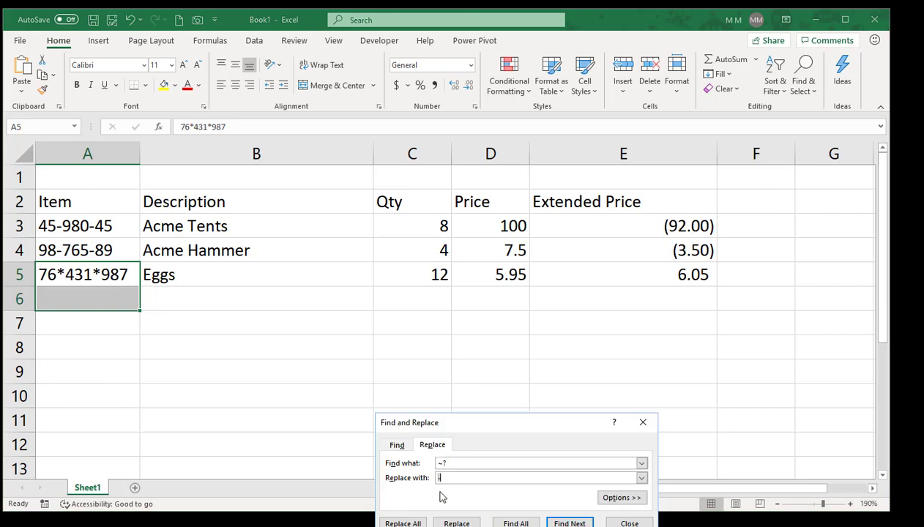
{"action": "left_click", "coordinate": [468, 463]}
{"action": "left_click", "coordinate": [402, 522]}
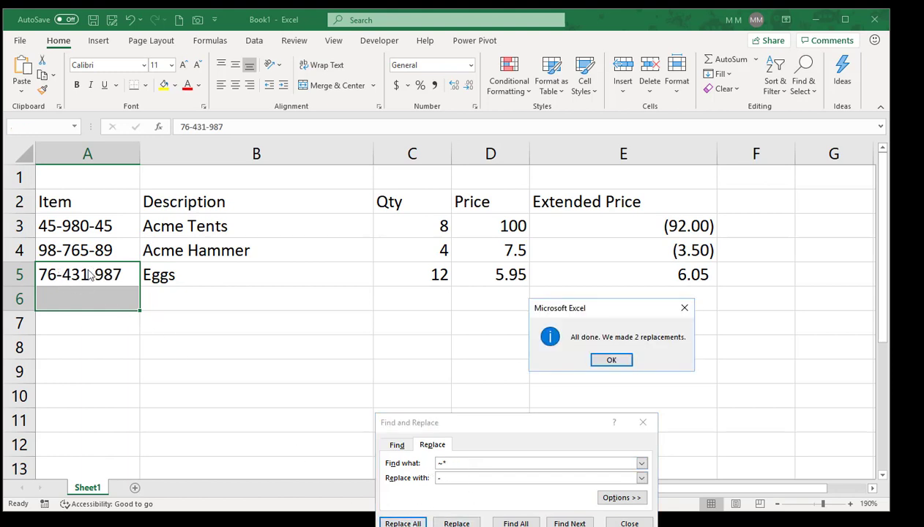
{"action": "left_click", "coordinate": [598, 362]}
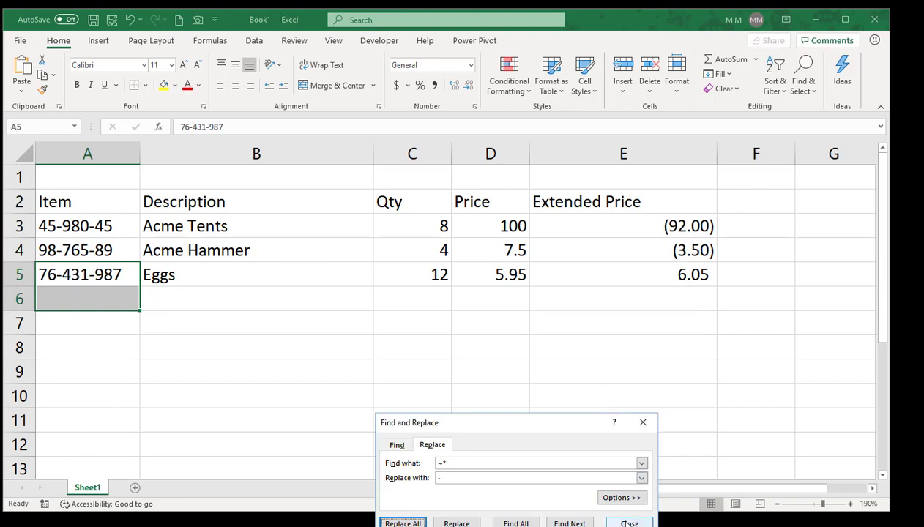
{"action": "left_click_drag", "start_coordinate": [552, 427], "coordinate": [539, 376]}
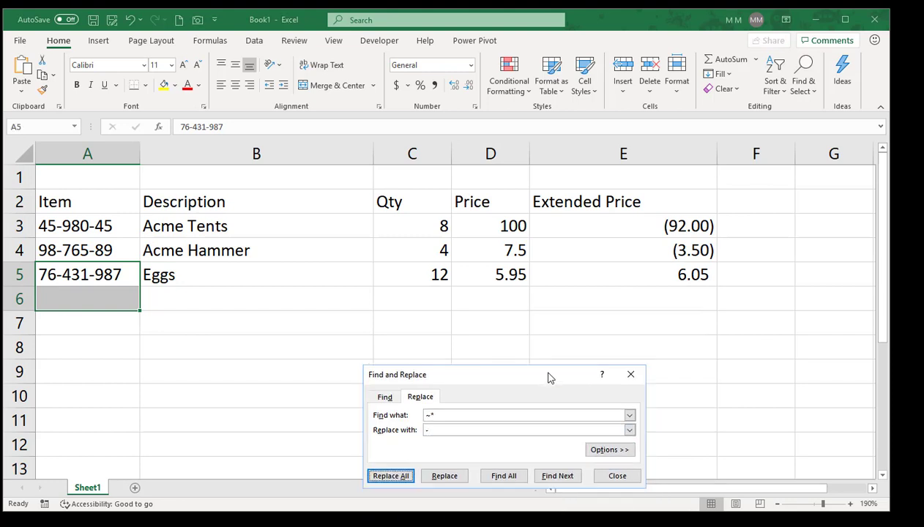
{"action": "left_click", "coordinate": [617, 473]}
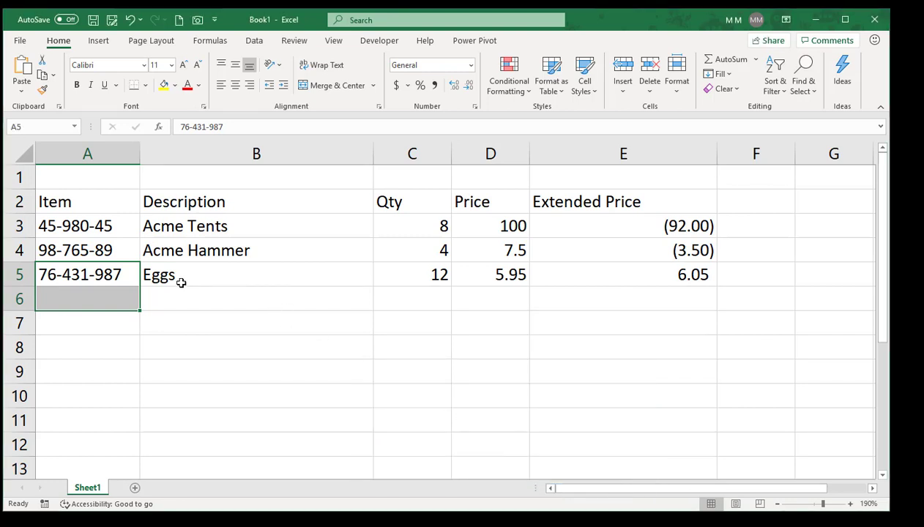